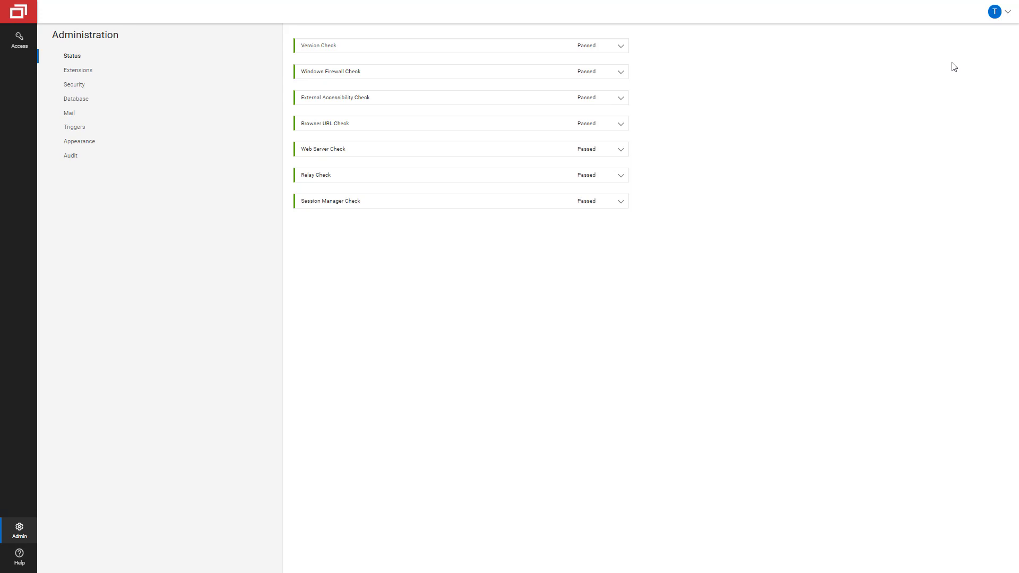
Download the Bridge installer (.msi) from the account avatar menu
{"action": "left_click", "coordinate": [993, 12]}
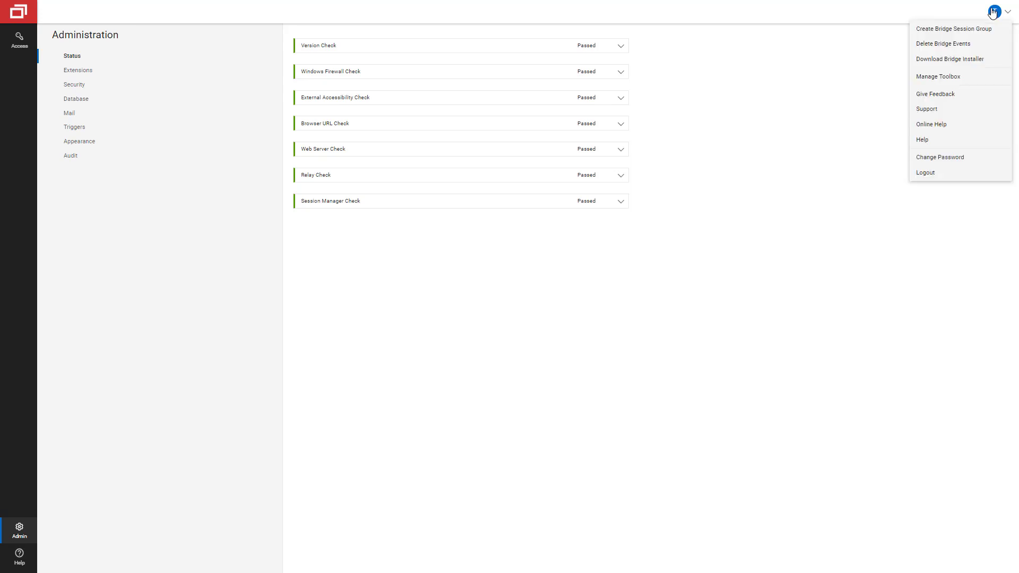
{"action": "left_click", "coordinate": [976, 64]}
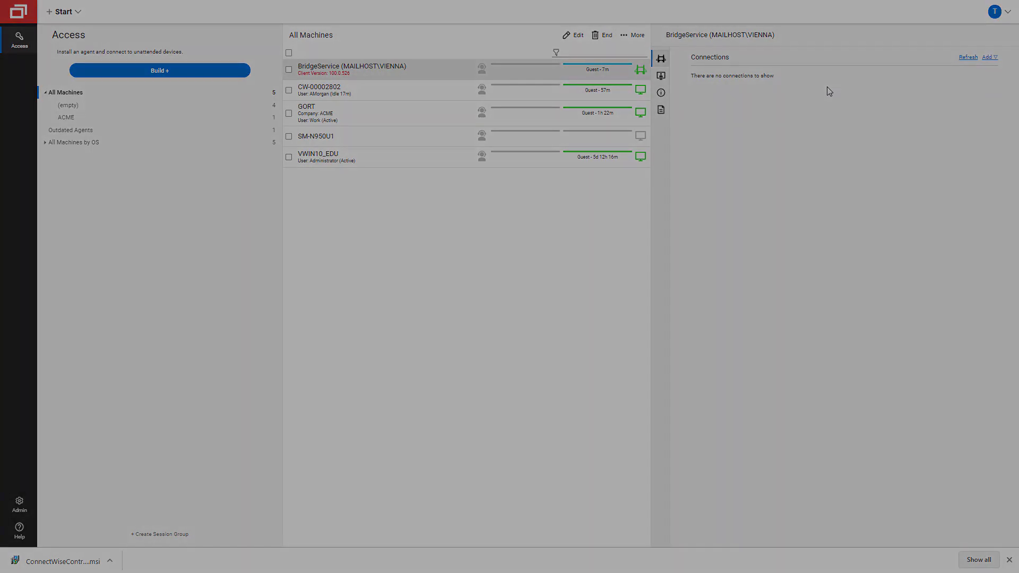
Open the Add dropdown in the BridgeService machine's Connections panel
{"action": "left_click", "coordinate": [988, 57]}
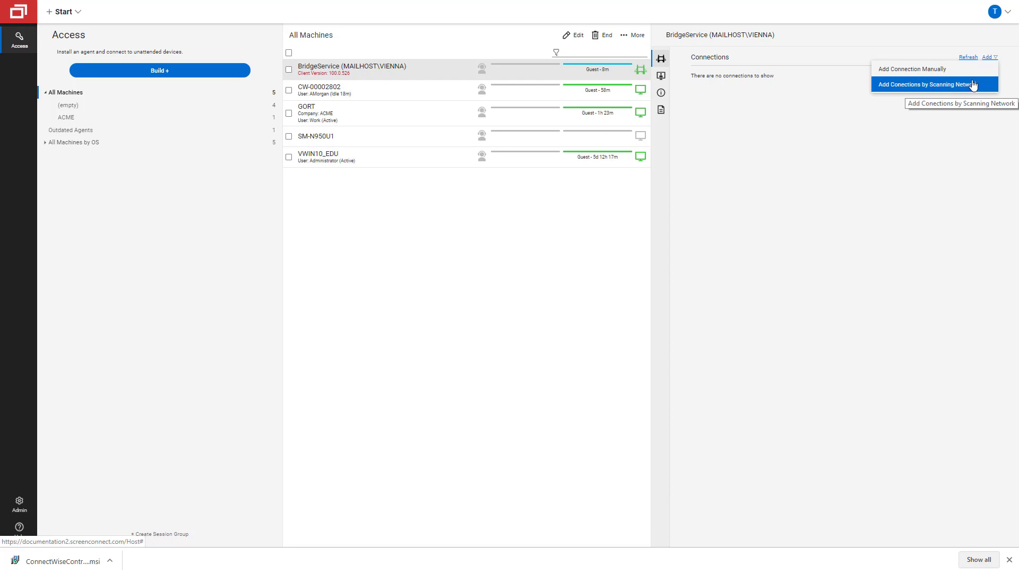
Start a network scan set to Full Subnet, closing the Add service form unchanged
{"action": "left_click", "coordinate": [972, 85]}
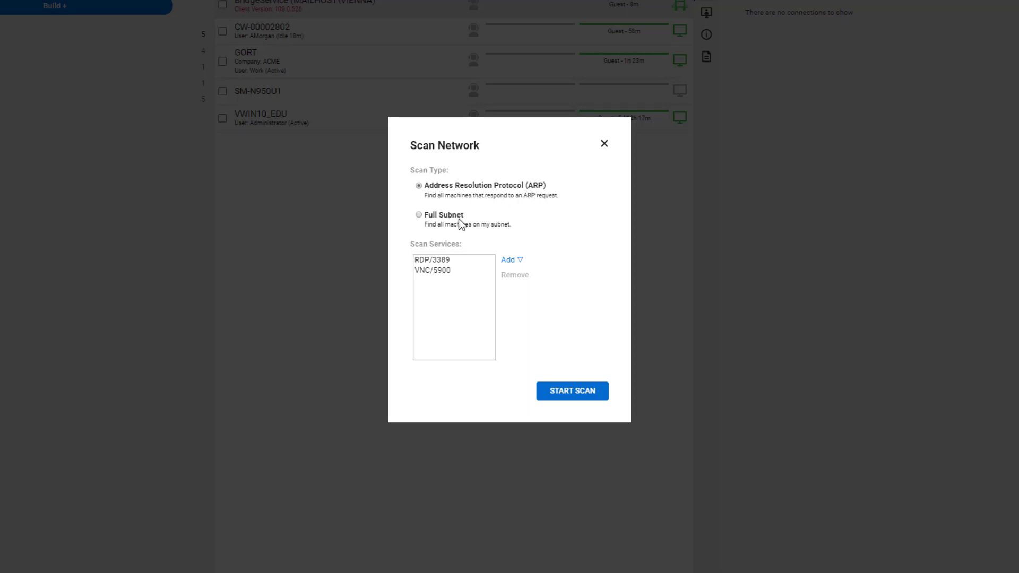
{"action": "left_click", "coordinate": [419, 215]}
{"action": "left_click", "coordinate": [509, 260]}
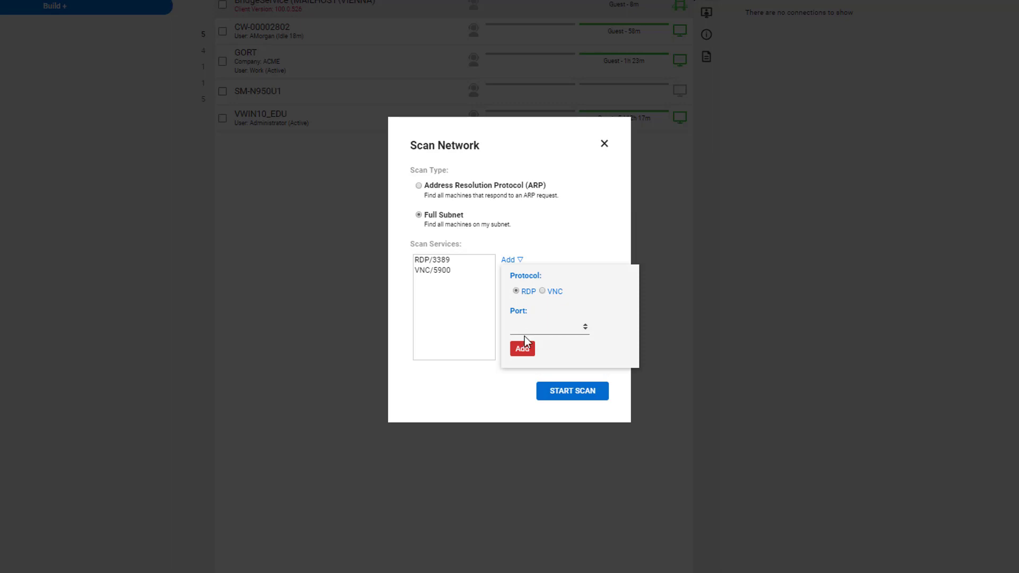
{"action": "left_click", "coordinate": [480, 327]}
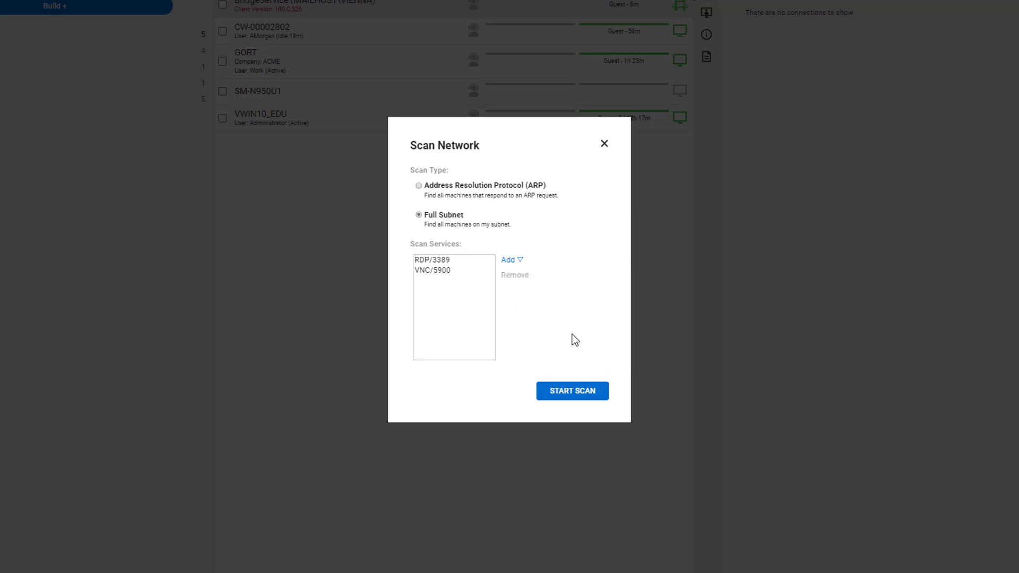
Run the scan and tick KULLU.corp.connectwise plus VNC machine 10.41.11.144 in the results
{"action": "left_click", "coordinate": [573, 392]}
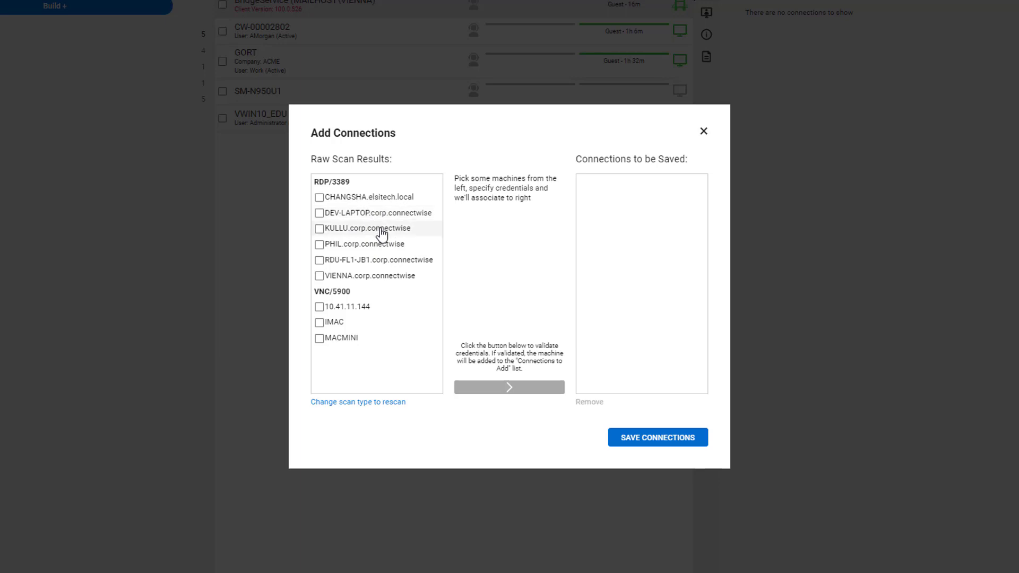
{"action": "left_click", "coordinate": [370, 234]}
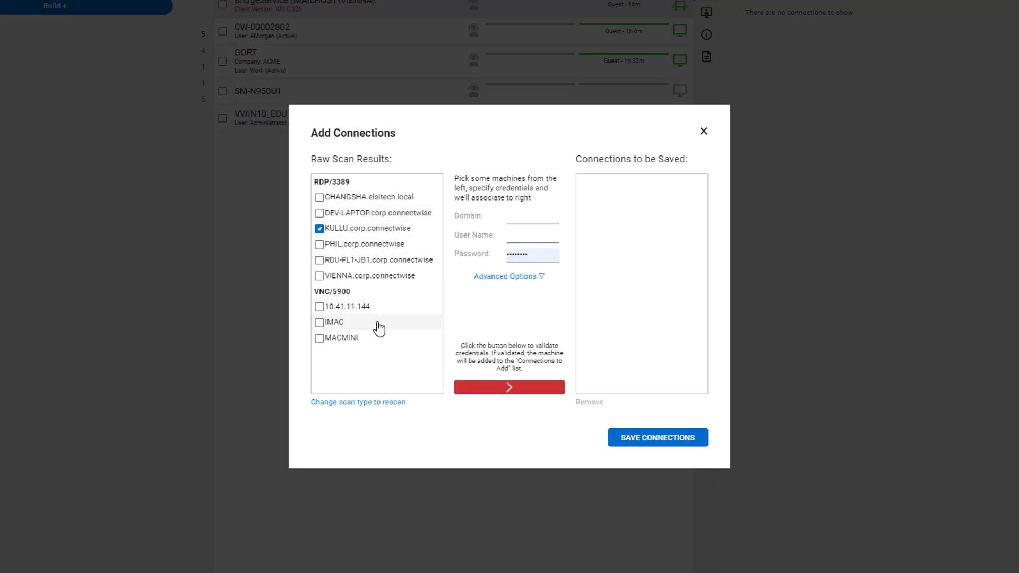
{"action": "left_click", "coordinate": [431, 313]}
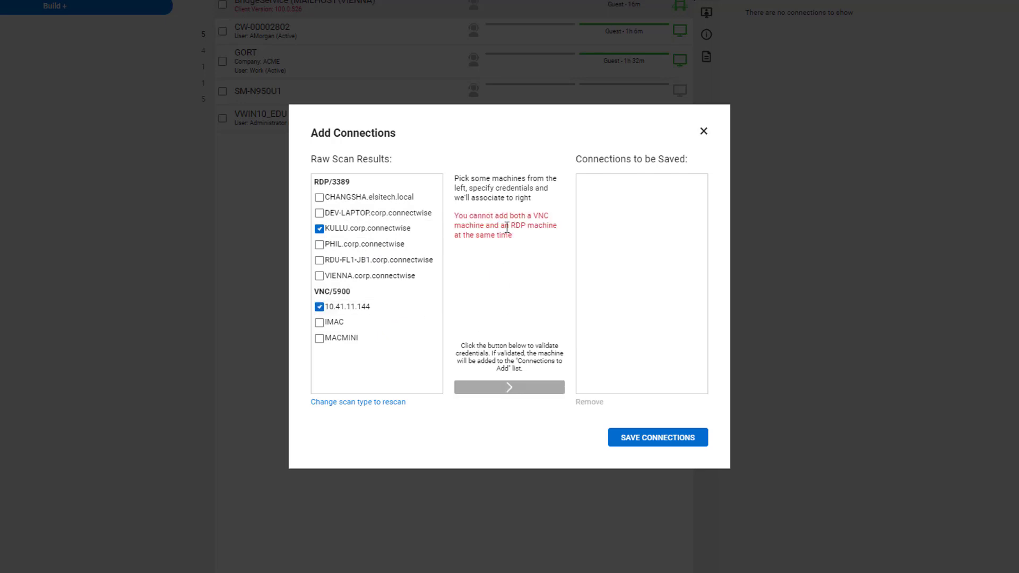
Swap 10.41.11.144 for RDP machines VIENNA, RDU-FL1-JB1 and PHIL alongside KULLU
{"action": "left_click", "coordinate": [359, 310]}
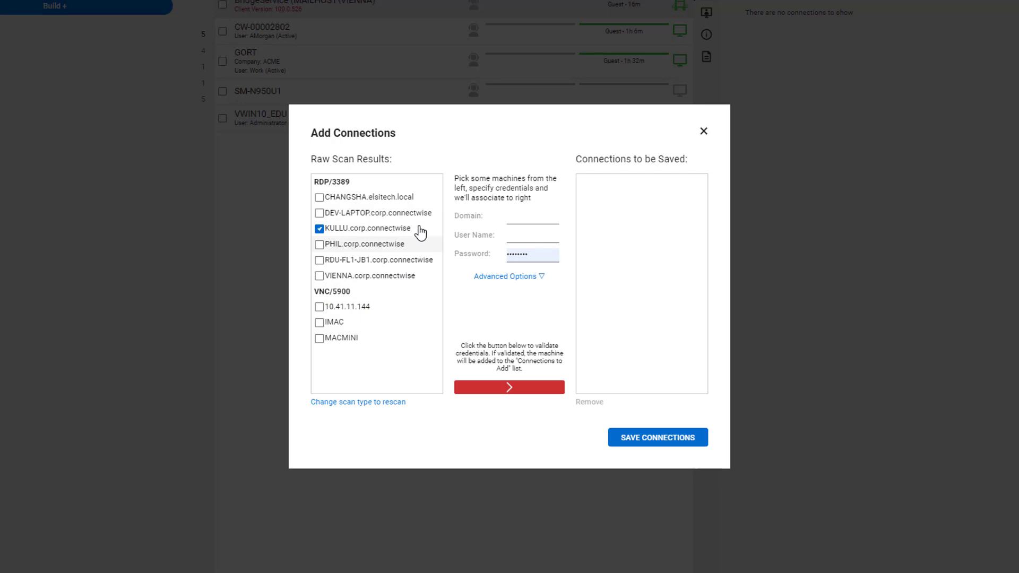
{"action": "left_click", "coordinate": [369, 278]}
{"action": "left_click", "coordinate": [377, 259]}
{"action": "left_click", "coordinate": [381, 244]}
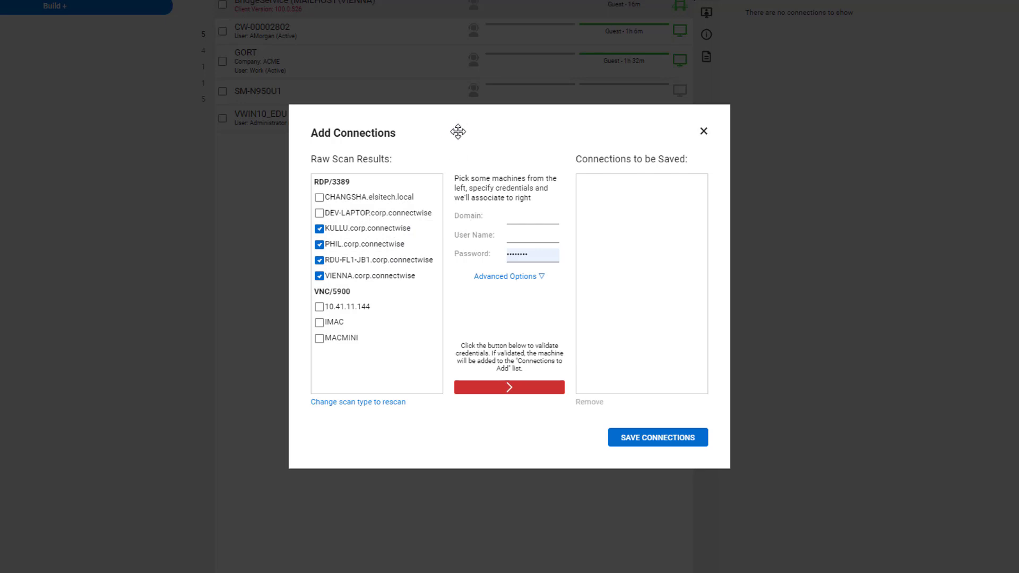
Validate the selected RDP machines with MAILHOST domain credentials, entering the user name and password
{"action": "left_click", "coordinate": [532, 216]}
{"action": "type", "text": "MAILHOST"}
{"action": "left_click", "coordinate": [518, 235]}
{"action": "left_click", "coordinate": [540, 255]}
{"action": "key", "text": "ctrl+a"}
{"action": "type", "text": "••"}
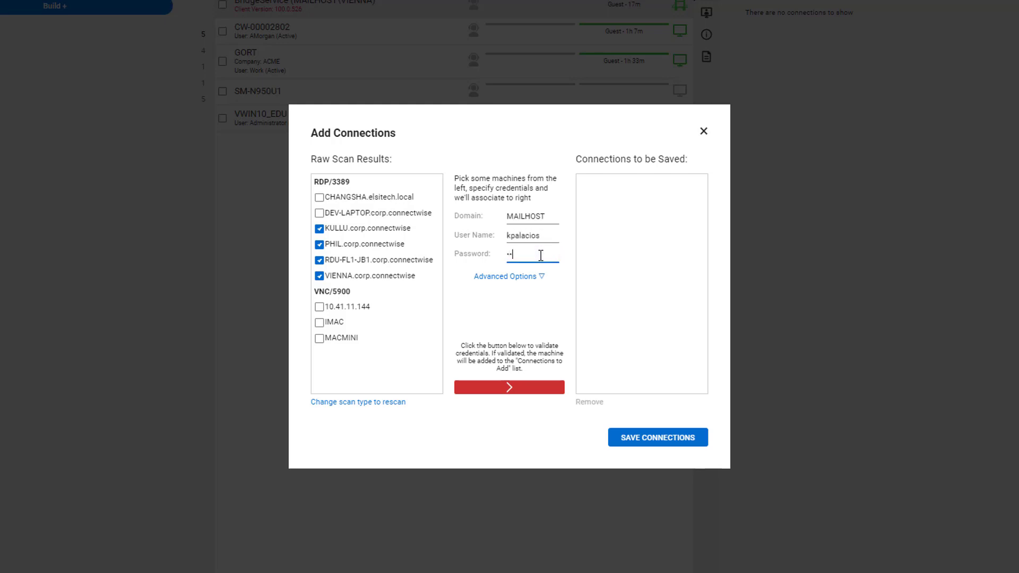
{"action": "type", "text": "••••••••••••••"}
{"action": "left_click", "coordinate": [533, 387]}
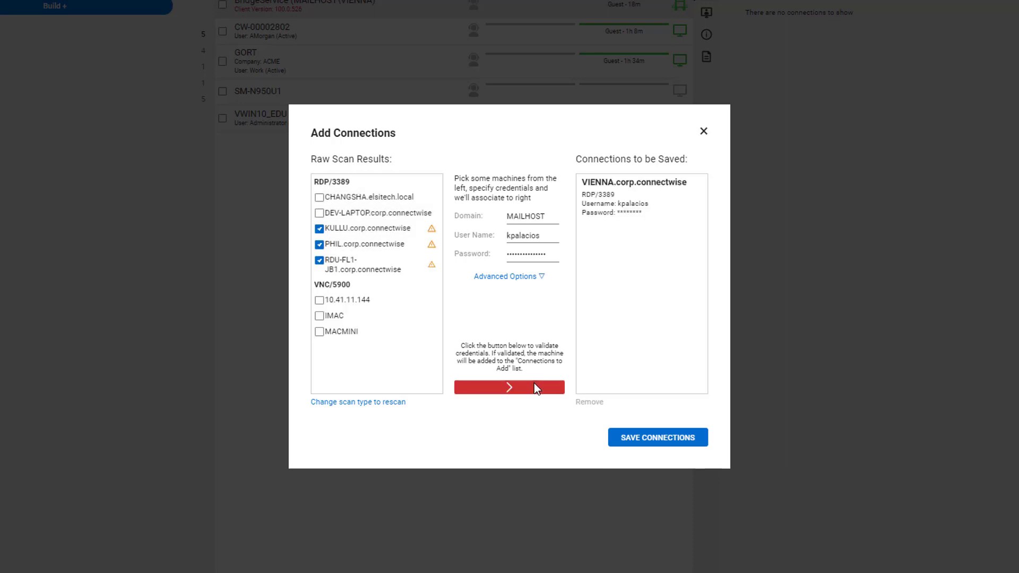
{"action": "mouse_move", "coordinate": [430, 265]}
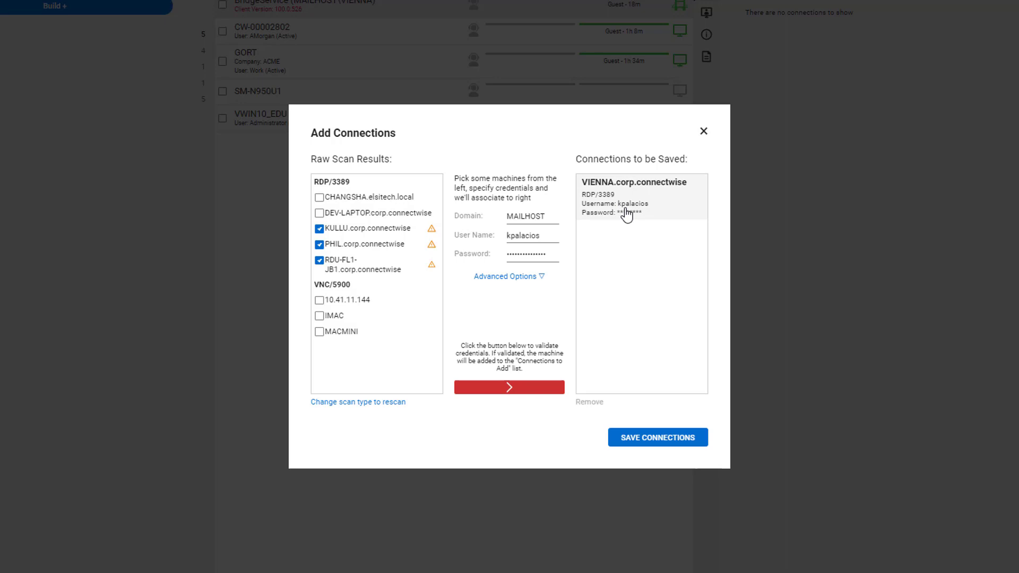
Untick KULLU, PHIL and RDU-FL1-JB1; tick VNC machines 10.41.11.144, IMAC and MACMINI
{"action": "left_click", "coordinate": [347, 235]}
{"action": "left_click", "coordinate": [351, 244]}
{"action": "left_click", "coordinate": [354, 263]}
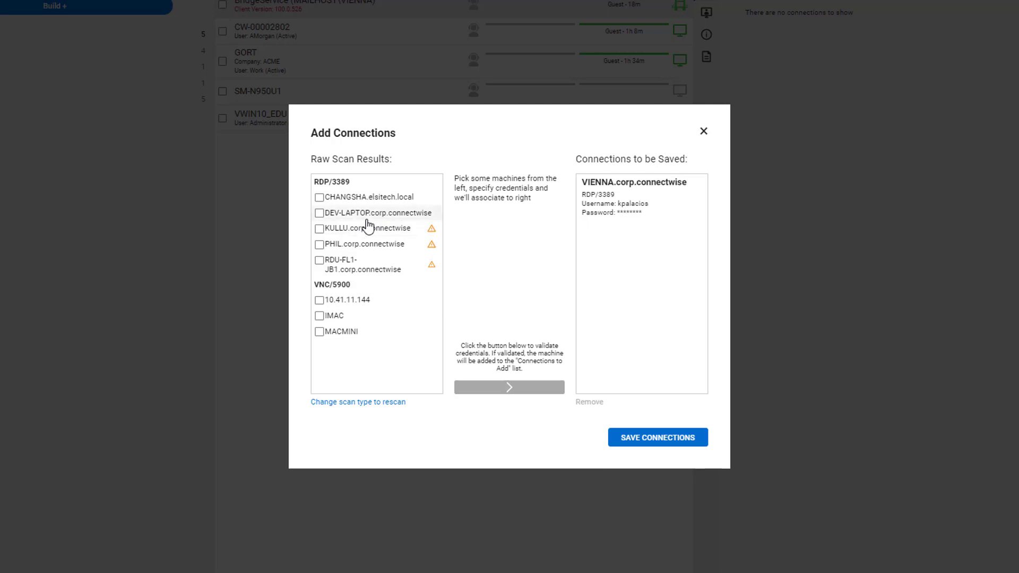
{"action": "left_click", "coordinate": [373, 302]}
{"action": "left_click", "coordinate": [371, 317]}
{"action": "left_click", "coordinate": [370, 335]}
Validate the VNC machines with their password and save the IMAC and VIENNA connections
{"action": "left_click", "coordinate": [525, 215]}
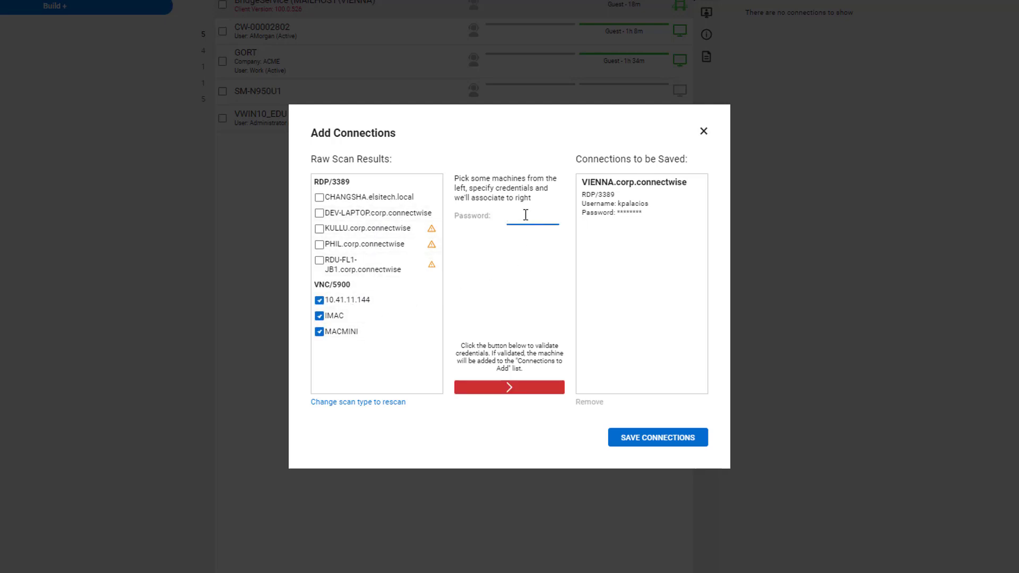
{"action": "type", "text": "•••••••••••••••"}
{"action": "left_click", "coordinate": [525, 387]}
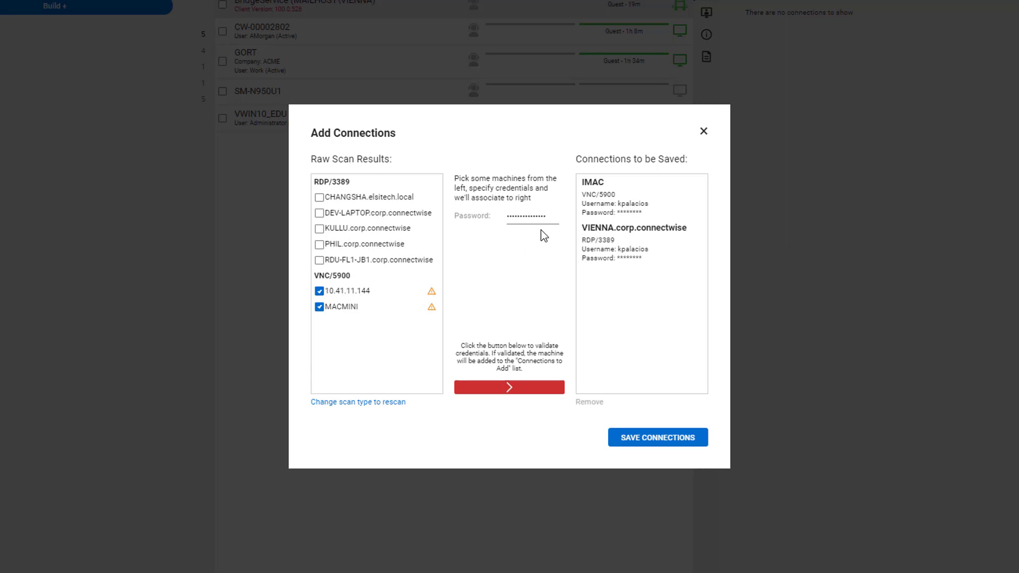
{"action": "left_click", "coordinate": [643, 440]}
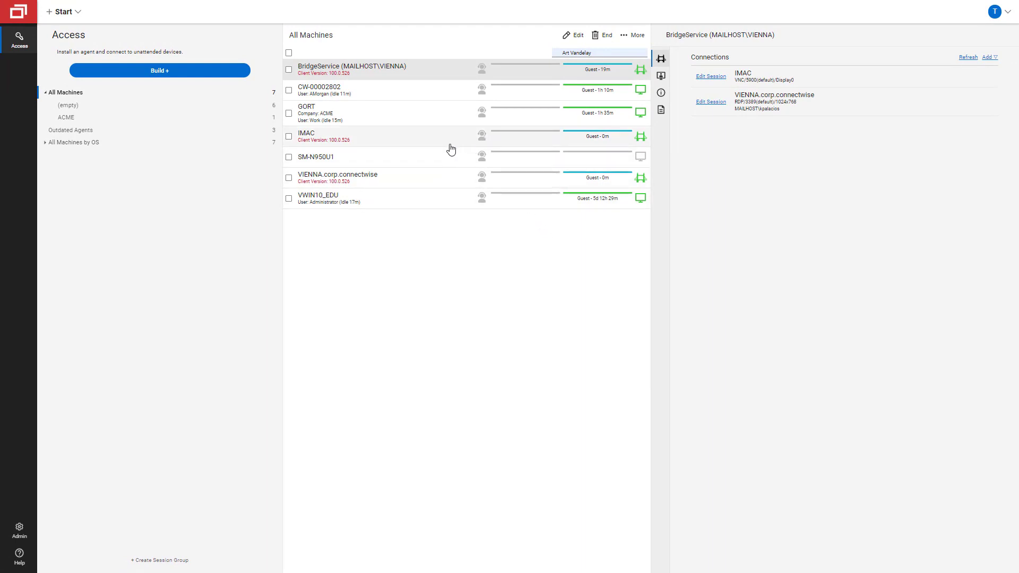
Join the VIENNA.corp.connectwise session and let the browser launch the ScreenConnect client
{"action": "left_click", "coordinate": [455, 184]}
{"action": "double_click", "coordinate": [455, 184]}
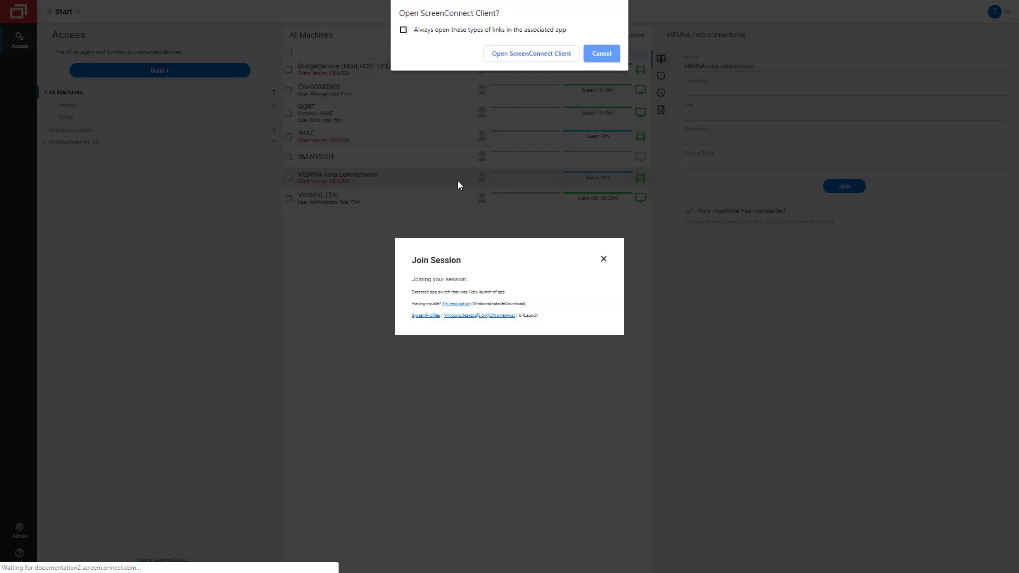
{"action": "left_click", "coordinate": [547, 54]}
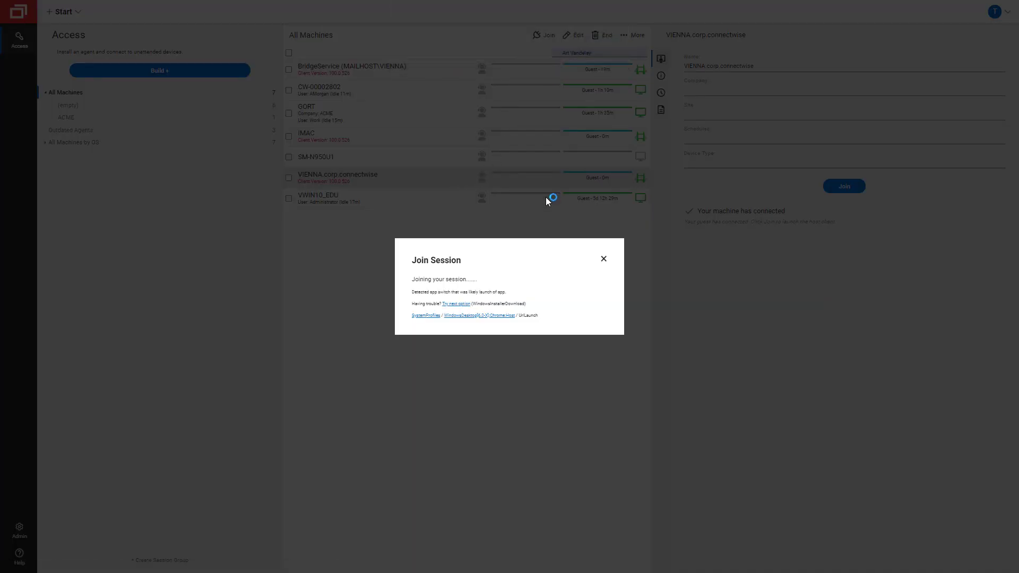